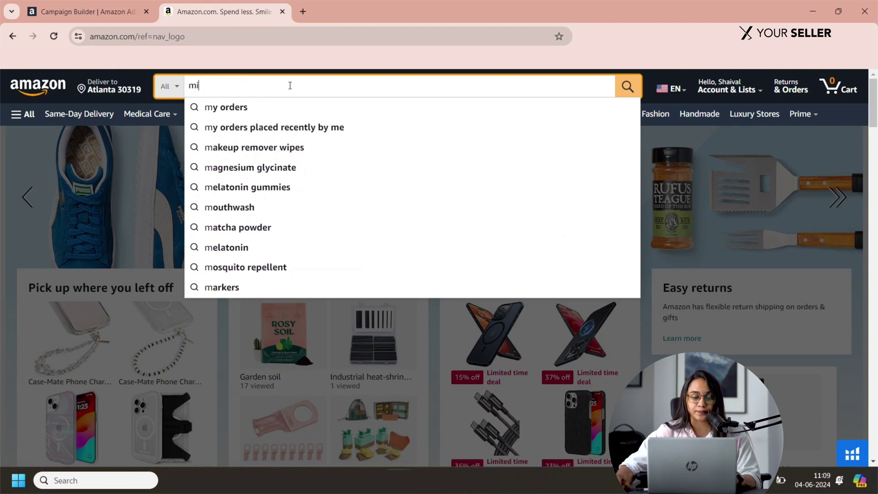
Step: Search Amazon for "mini chocolate bars" and examine the sponsored listings among the results
{"action": "type", "text": "ni"}
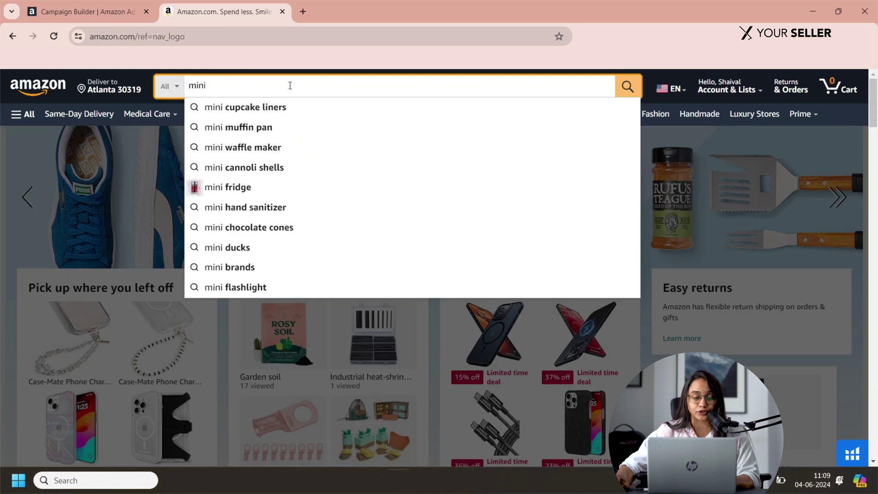
{"action": "type", "text": " ch"}
{"action": "left_click", "coordinate": [278, 127]}
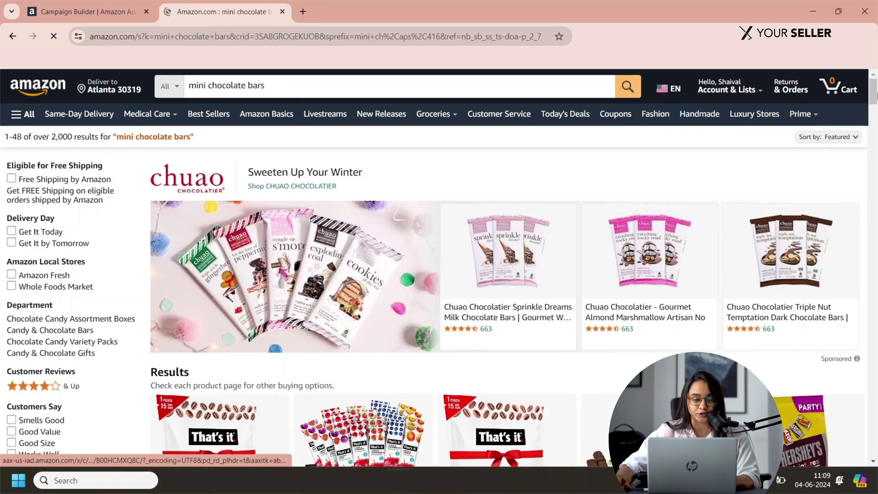
{"action": "left_click_drag", "start_coordinate": [876, 96], "coordinate": [875, 111]}
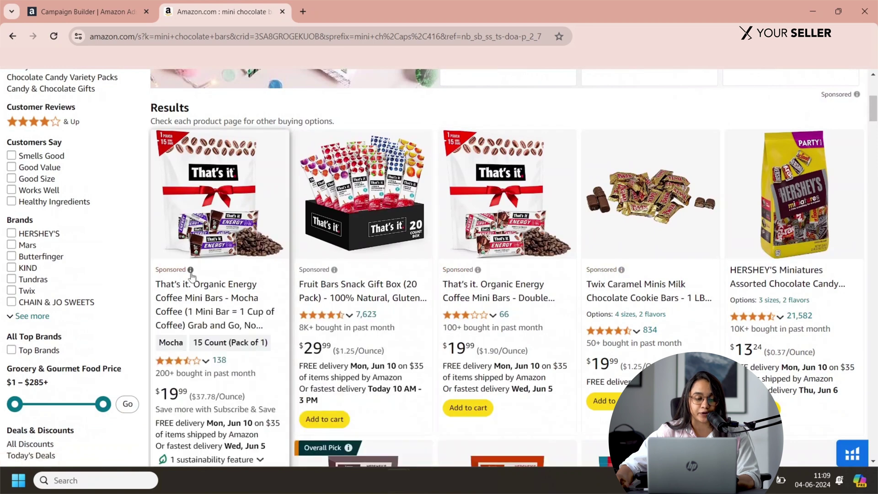
{"action": "left_click_drag", "start_coordinate": [876, 110], "coordinate": [874, 177]}
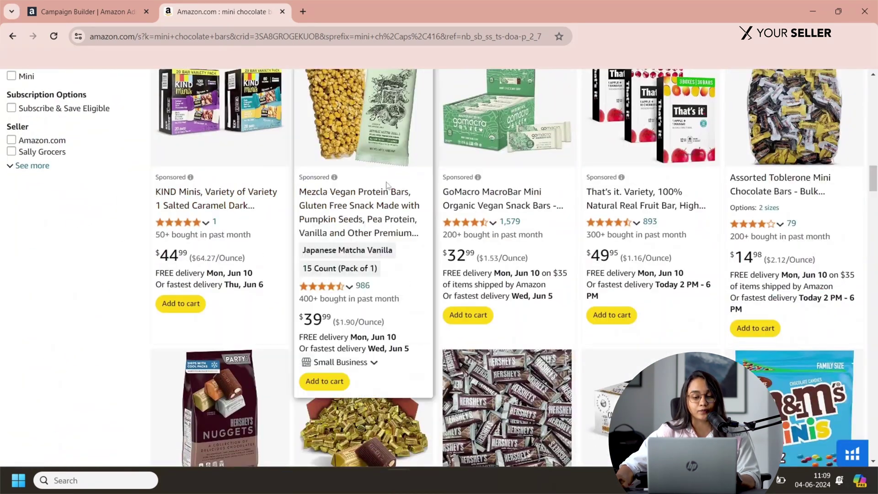
{"action": "left_click_drag", "start_coordinate": [873, 185], "coordinate": [874, 243]}
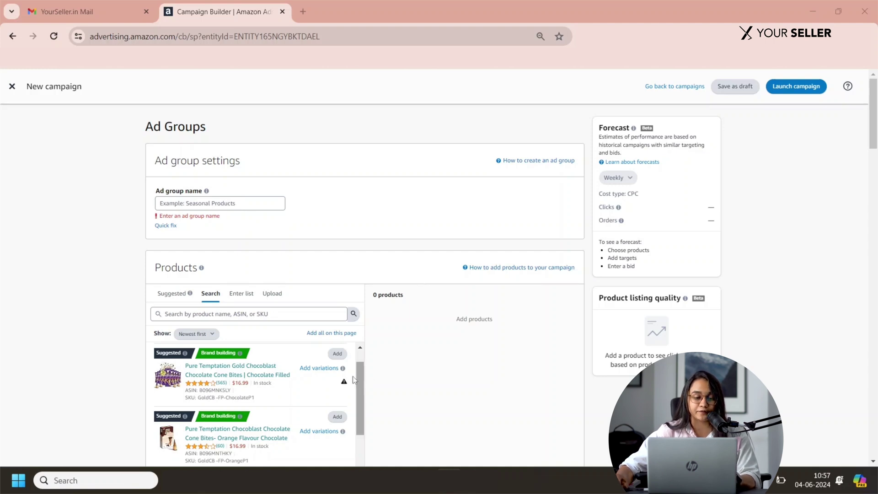
Step: Add the 36-piece Pure Temptation Chocoblast Mini Waffle Cone Bites to the new campaign's advertised products
{"action": "scroll", "coordinate": [357, 387], "scroll_direction": "down", "scroll_amount": 5}
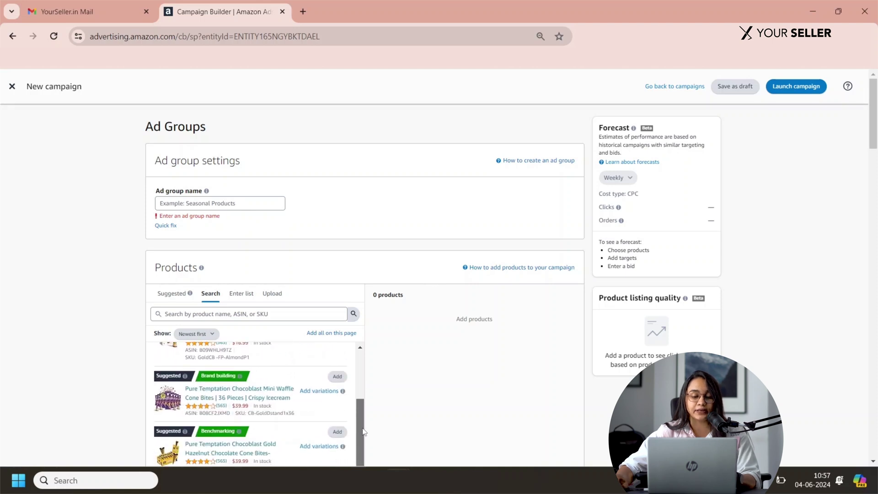
{"action": "mouse_move", "coordinate": [337, 383]}
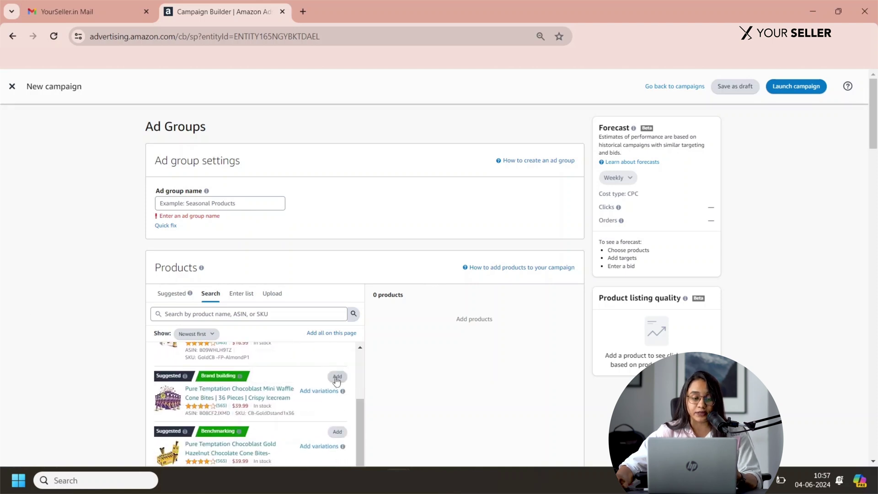
{"action": "left_click", "coordinate": [337, 377]}
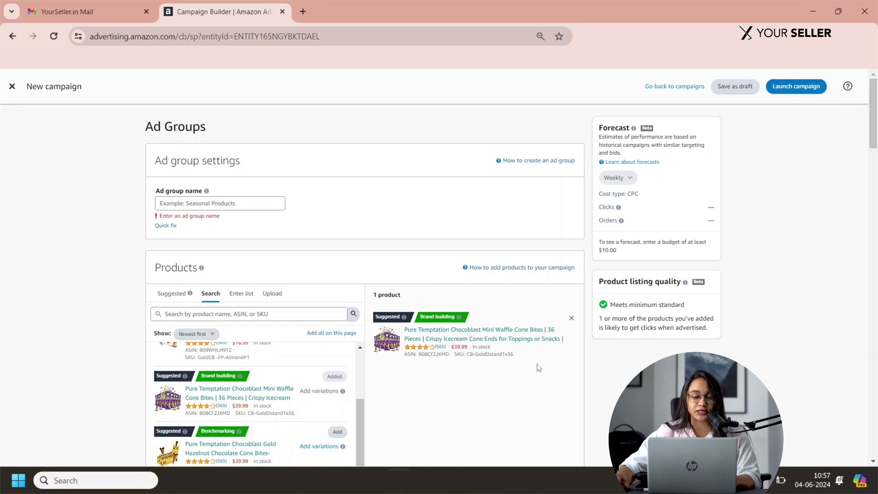
Step: Name the ad group "Chocoblast 36 | Manual | 36"
{"action": "left_click", "coordinate": [204, 204]}
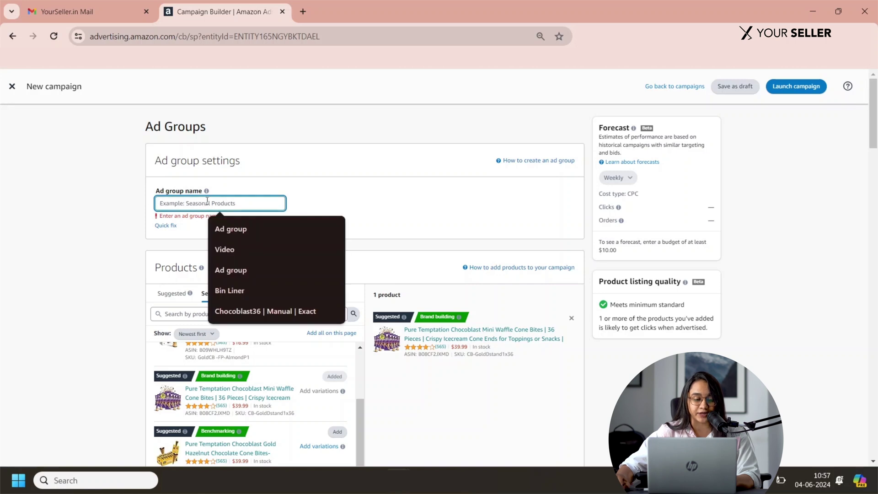
{"action": "left_click", "coordinate": [405, 208]}
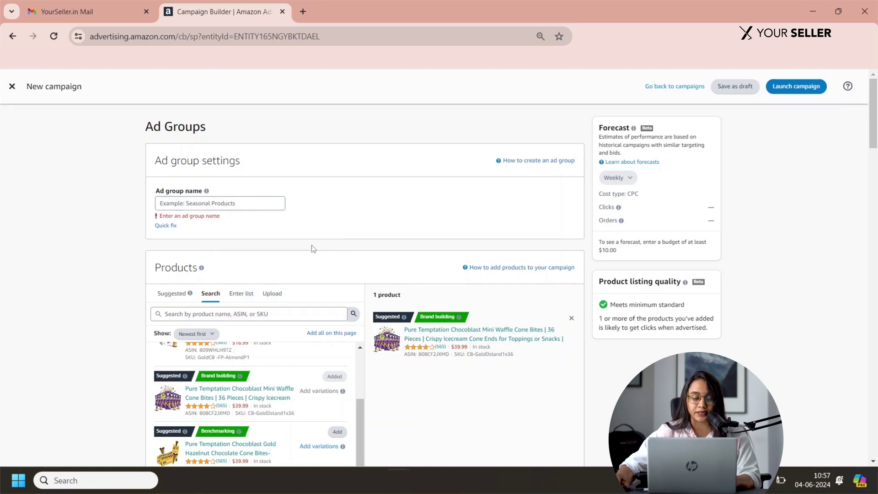
{"action": "left_click", "coordinate": [253, 203]}
{"action": "type", "text": "choco"}
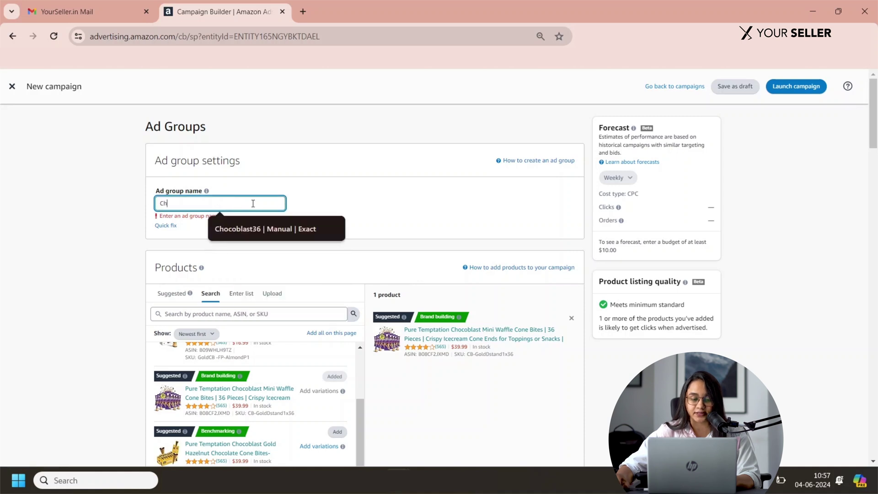
{"action": "type", "text": "blast 36 "}
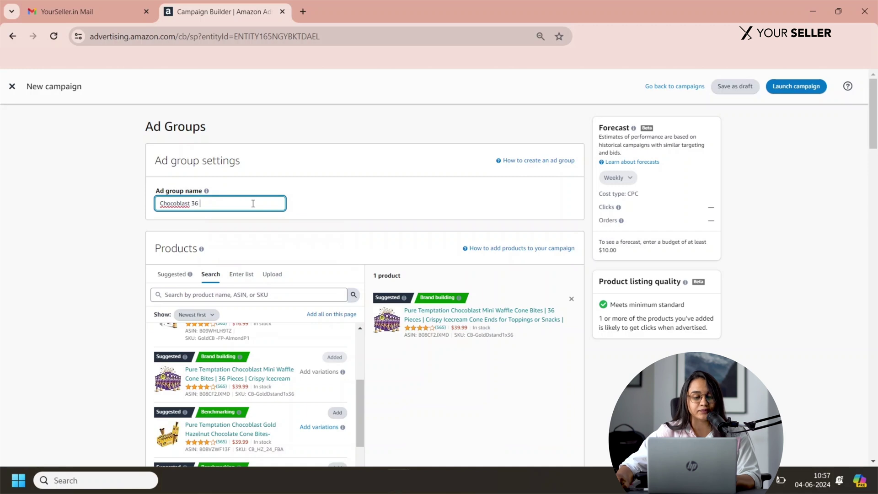
{"action": "type", "text": "| M"}
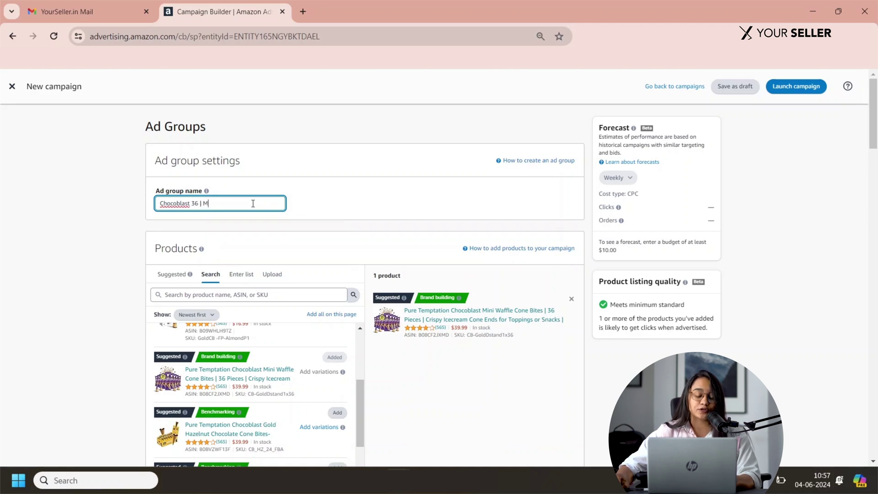
{"action": "type", "text": "anual"}
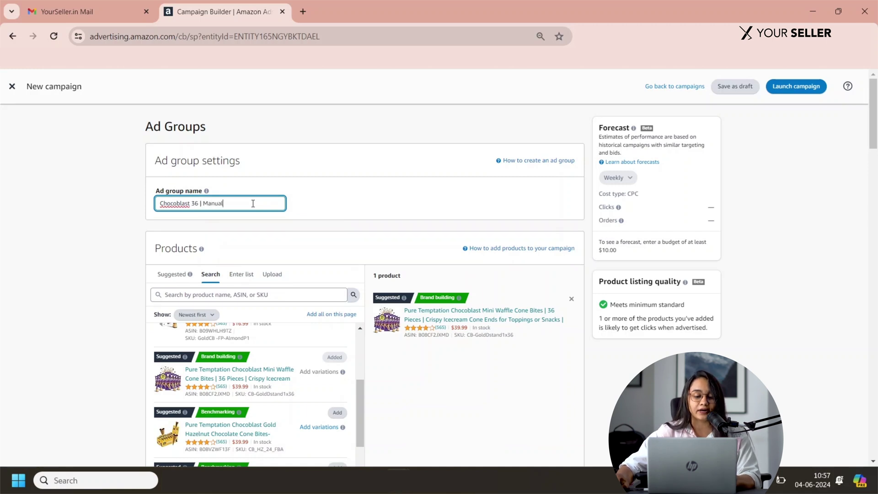
{"action": "type", "text": " | 36"}
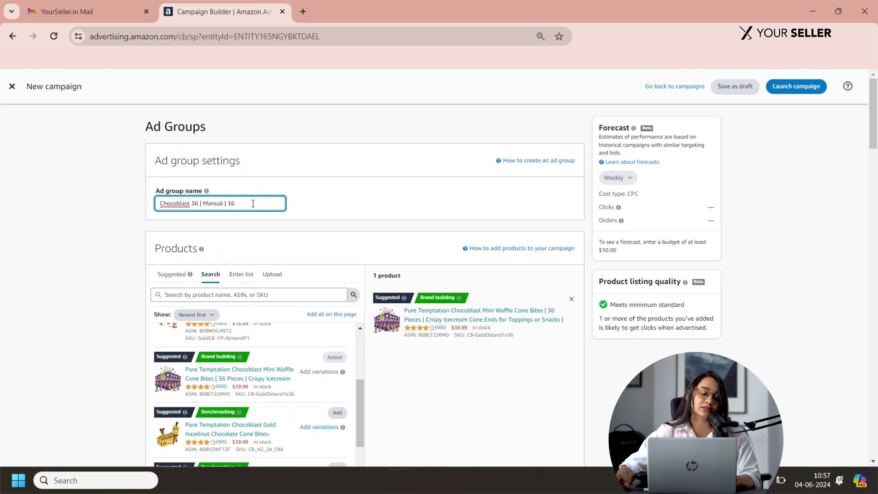
Step: Copy the ad group name and use it to replace the default campaign name in the campaign settings
{"action": "key", "text": "ctrl+a"}
{"action": "key", "text": "ctrl+c"}
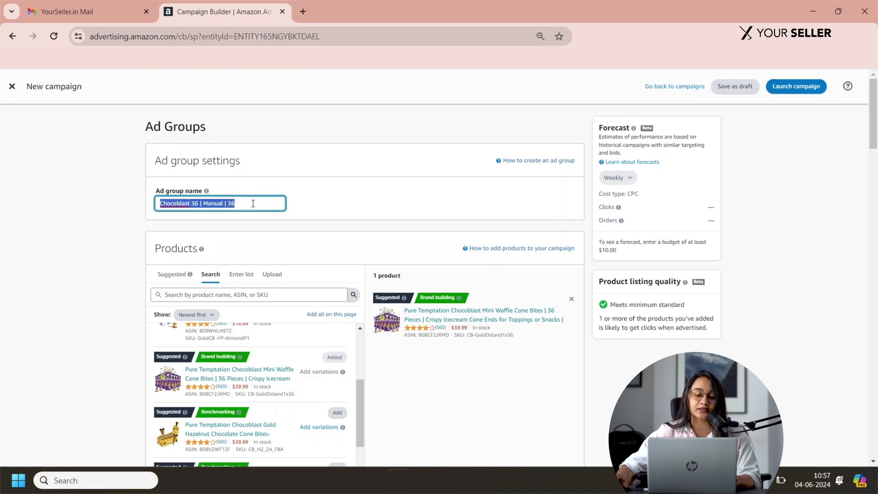
{"action": "left_click_drag", "start_coordinate": [873, 137], "coordinate": [876, 429]}
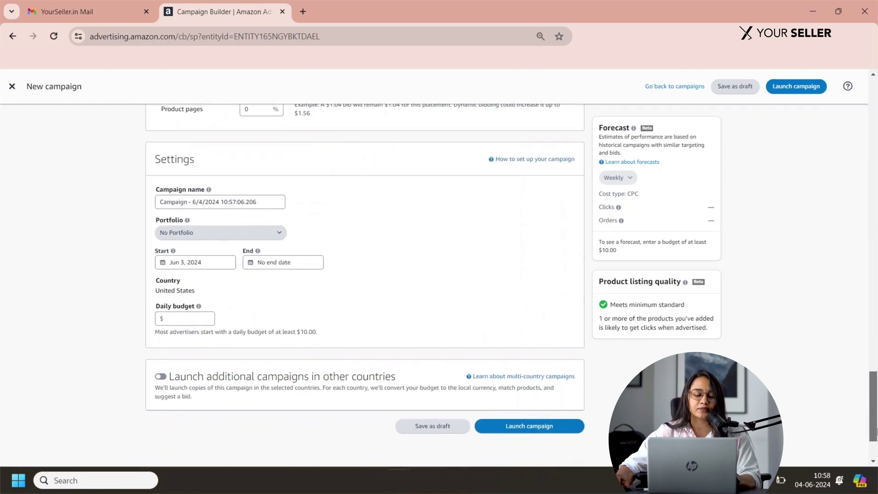
{"action": "triple_click", "coordinate": [246, 193]}
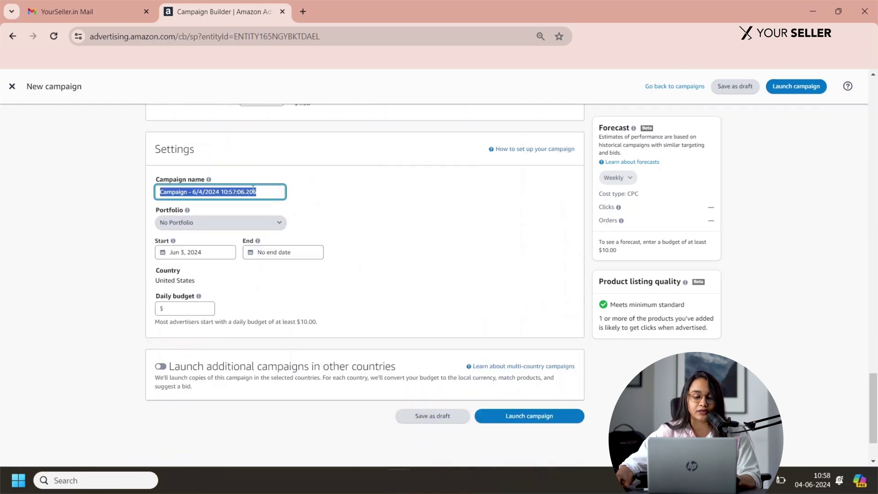
{"action": "key", "text": "ctrl+v"}
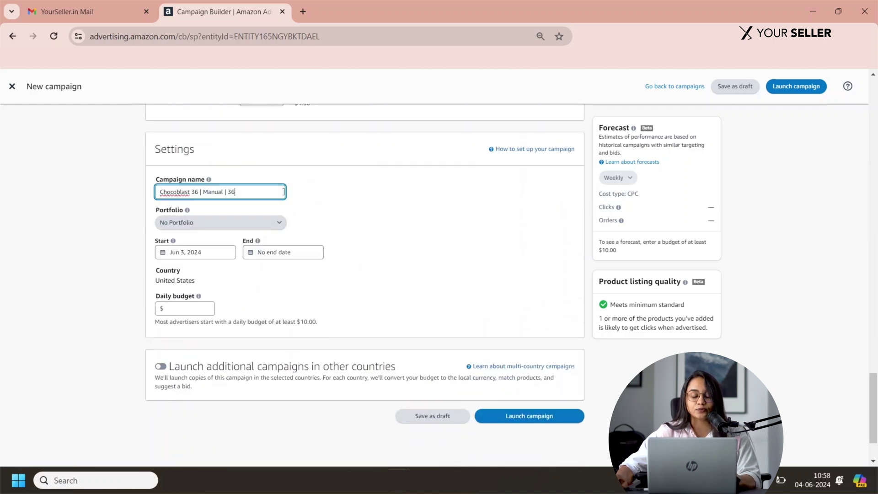
{"action": "left_click", "coordinate": [326, 202]}
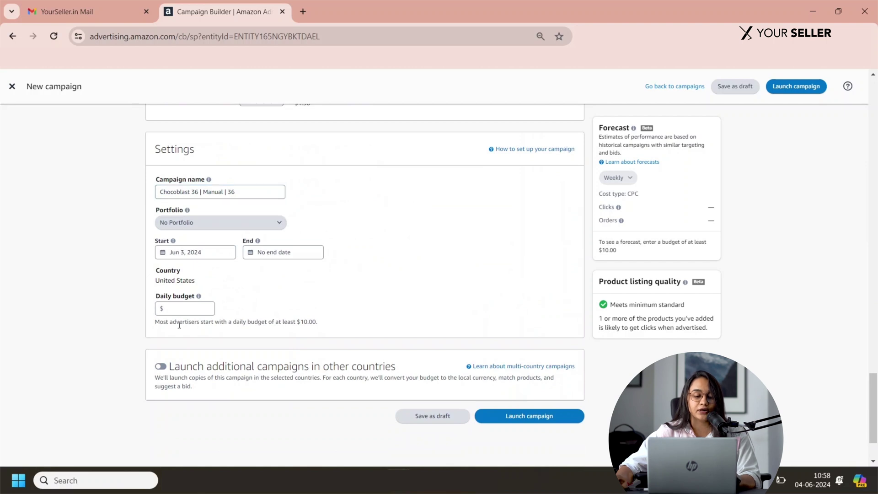
Step: Set the campaign's daily budget to $100
{"action": "left_click", "coordinate": [185, 307]}
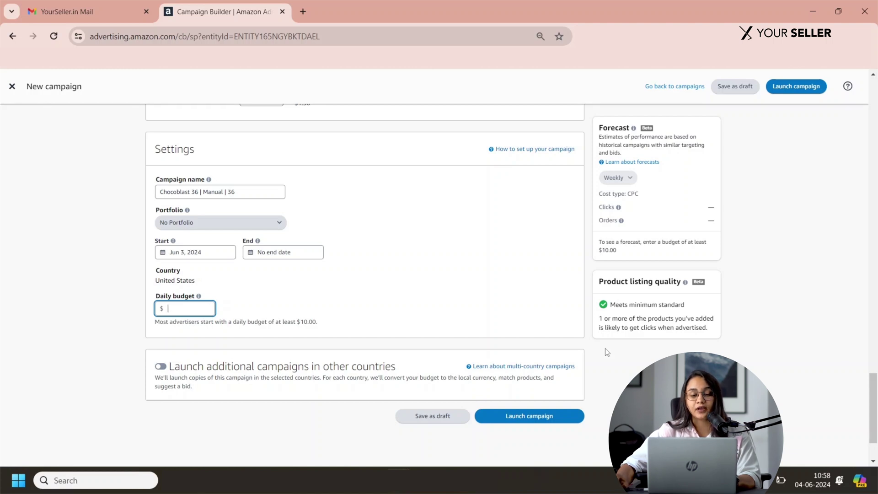
{"action": "type", "text": "00"}
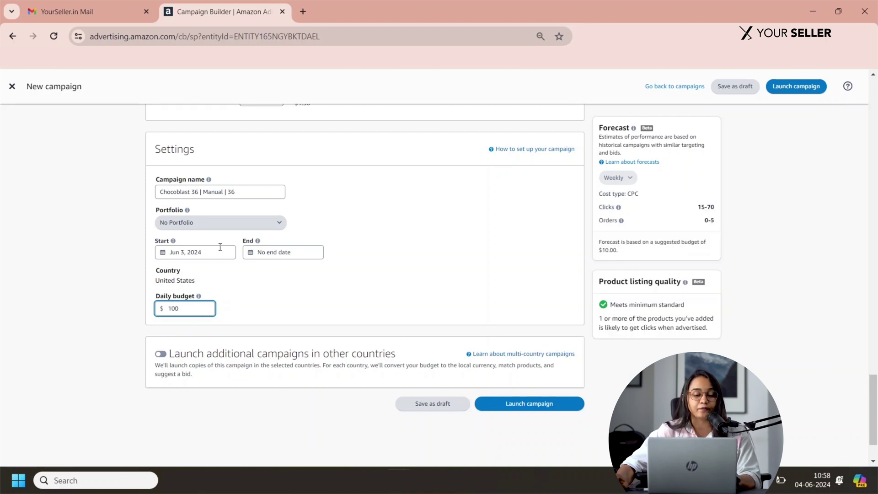
{"action": "left_click", "coordinate": [411, 319]}
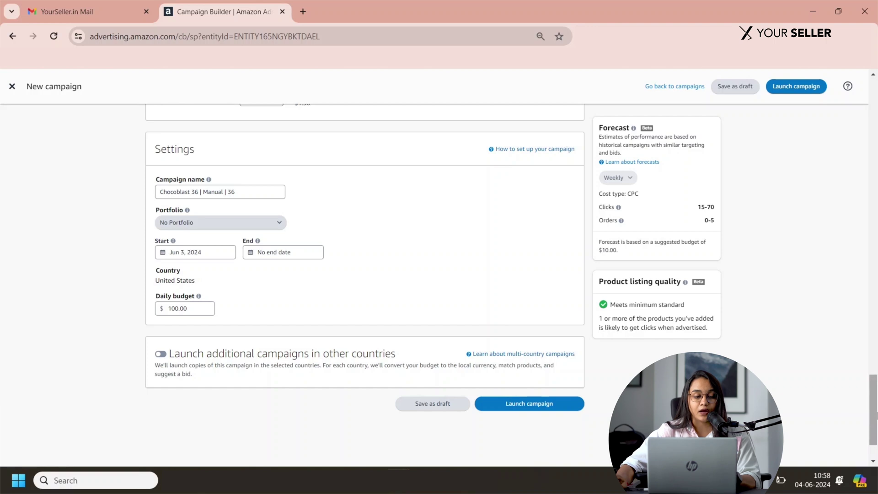
Step: Set the automatic targeting to use bids by targeting group instead of a default bid
{"action": "left_click_drag", "start_coordinate": [874, 414], "coordinate": [874, 197]}
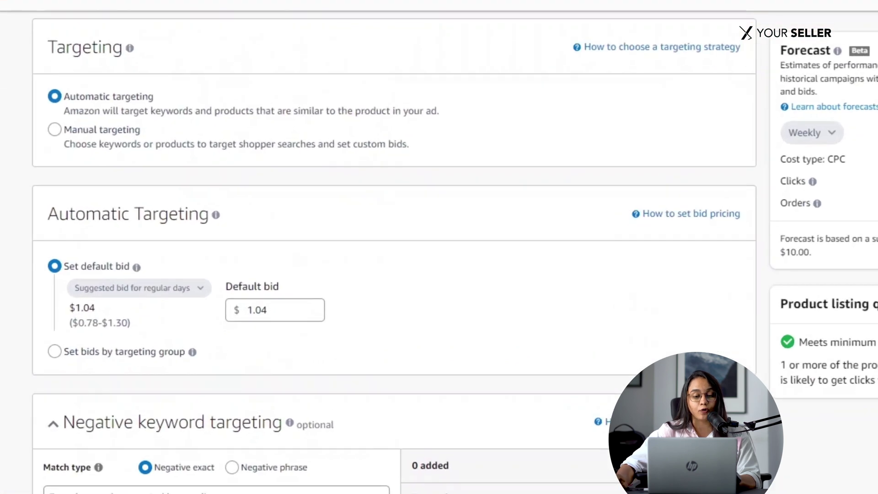
{"action": "scroll", "coordinate": [394, 252], "scroll_direction": "up", "scroll_amount": 1}
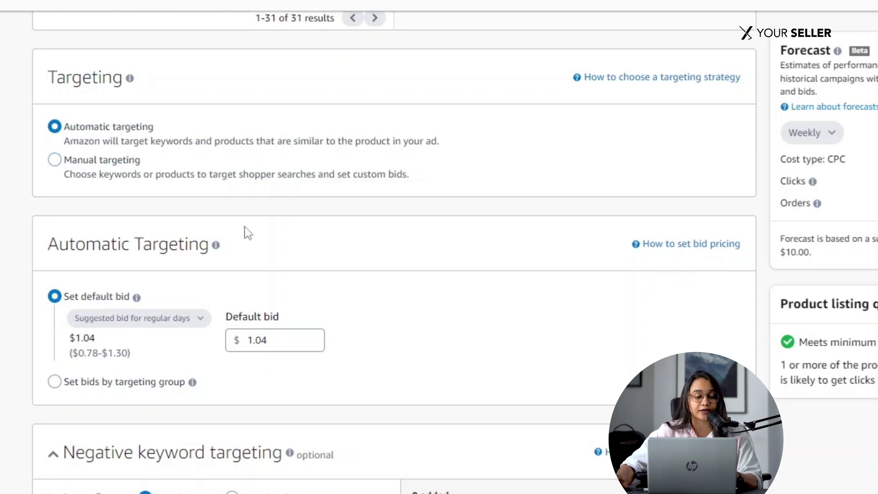
{"action": "left_click", "coordinate": [153, 386]}
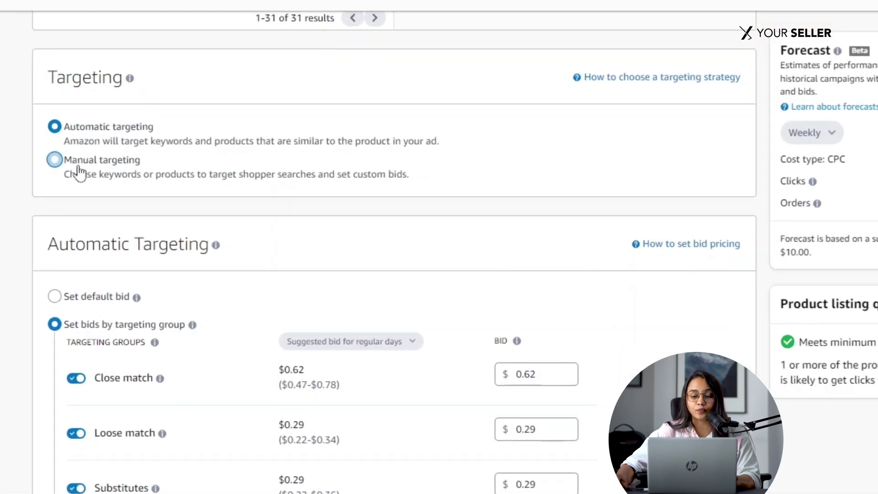
Step: Change the campaign's targeting strategy from automatic to manual targeting
{"action": "left_click", "coordinate": [55, 160]}
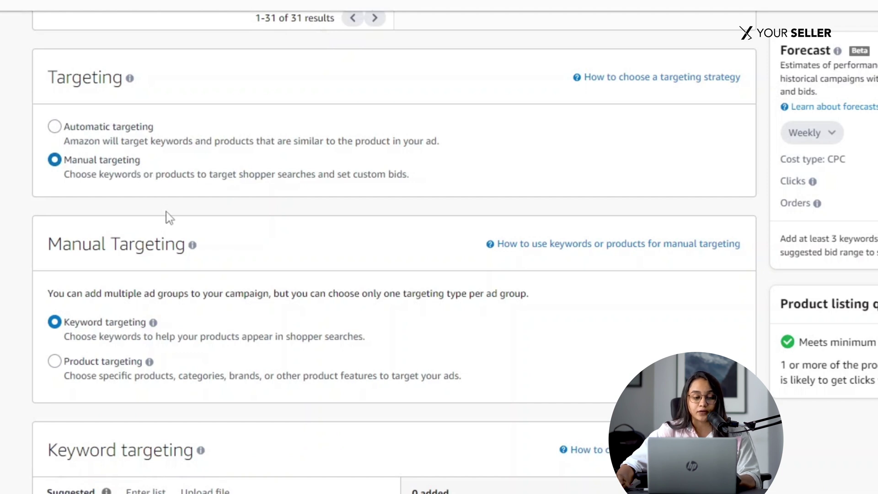
{"action": "left_click", "coordinate": [54, 127]}
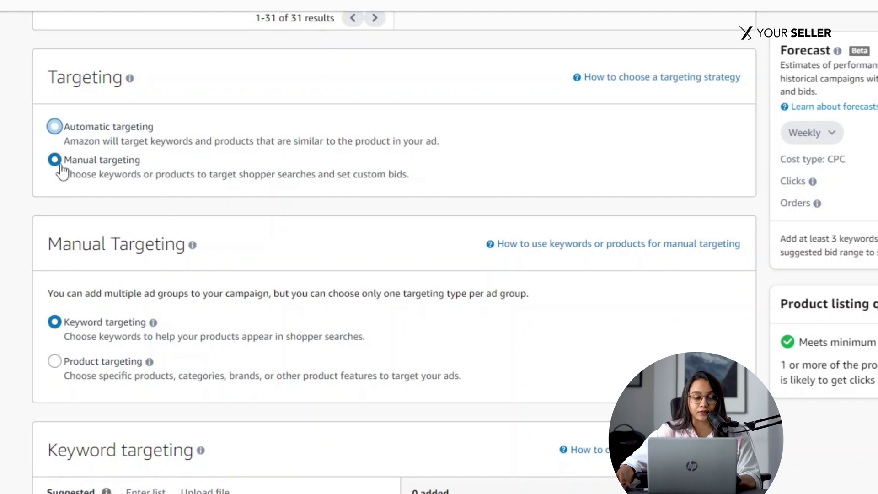
{"action": "left_click", "coordinate": [77, 170]}
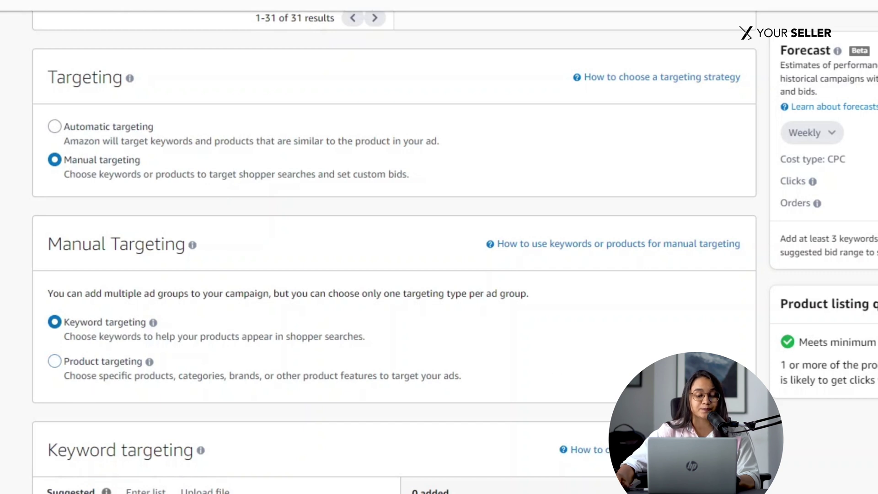
Step: Choose product targeting for the manual campaign and show the suggested individual products
{"action": "scroll", "coordinate": [393, 252], "scroll_direction": "down", "scroll_amount": 4}
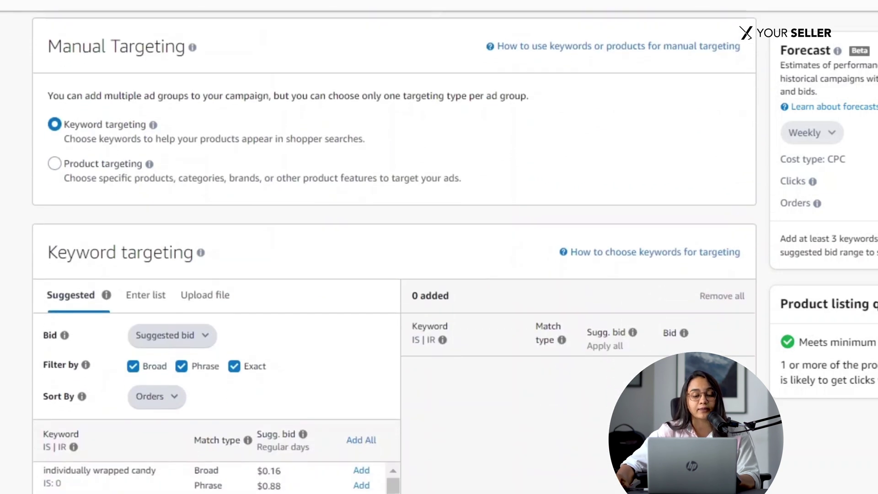
{"action": "left_click", "coordinate": [108, 165]}
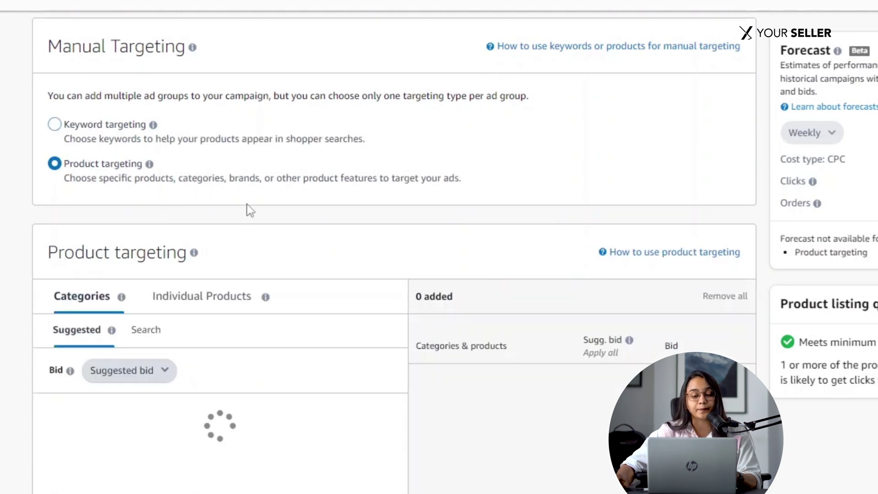
{"action": "left_click", "coordinate": [205, 302]}
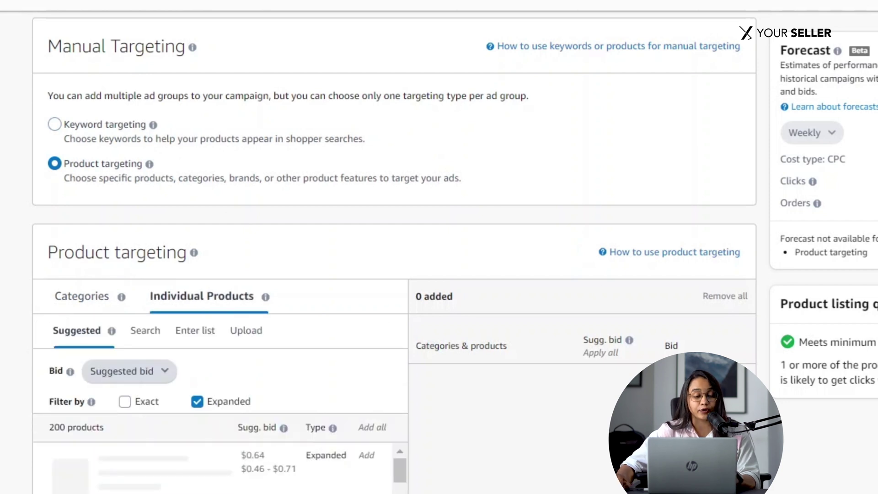
{"action": "scroll", "coordinate": [394, 256], "scroll_direction": "down", "scroll_amount": 1}
{"action": "scroll", "coordinate": [394, 256], "scroll_direction": "up", "scroll_amount": 2}
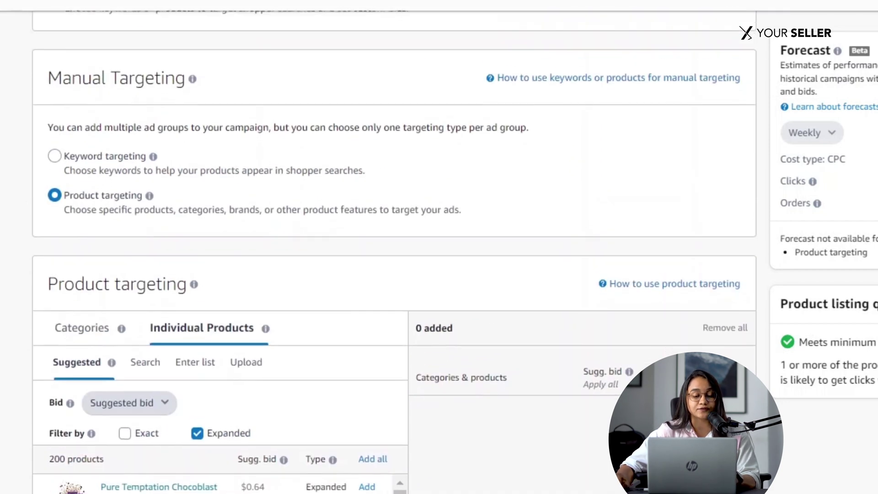
Step: Set the manual targeting type to keyword targeting and bring up the suggested keywords
{"action": "left_click", "coordinate": [102, 160]}
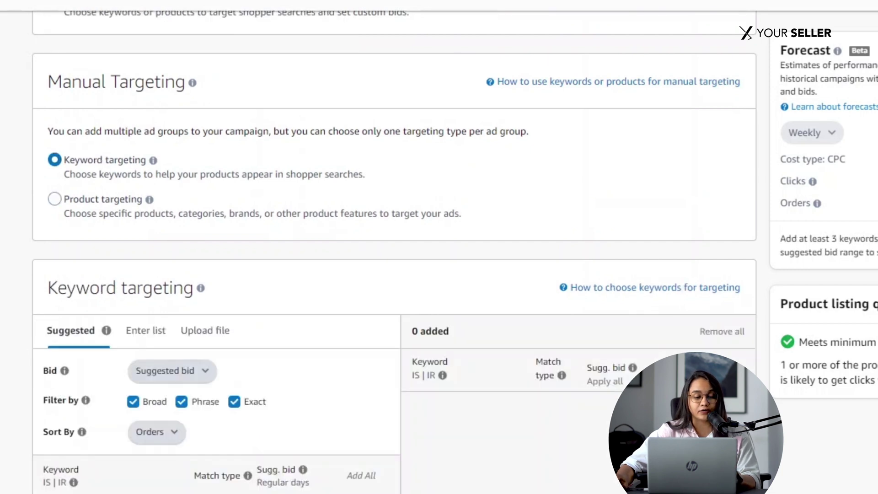
{"action": "scroll", "coordinate": [360, 411], "scroll_direction": "down", "scroll_amount": 5}
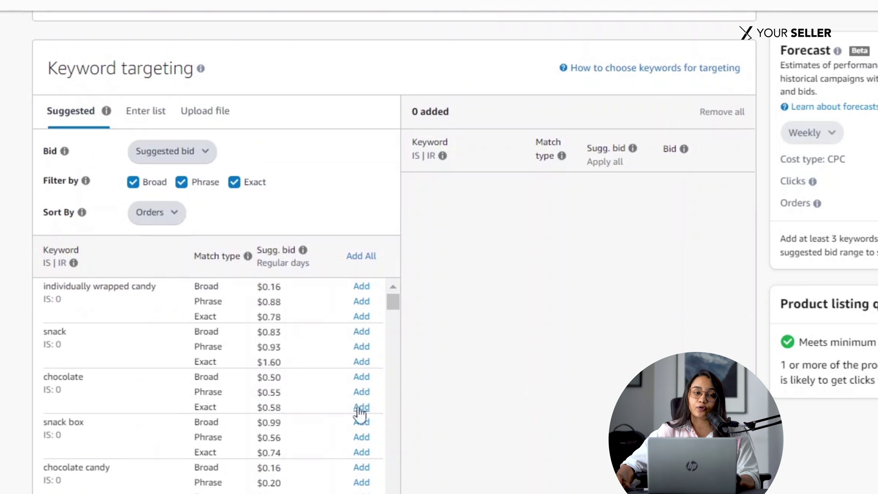
Step: Add the suggested keywords "individually wrapped candy" and "snack" in broad, phrase and exact match at their suggested bids
{"action": "left_click", "coordinate": [361, 317]}
{"action": "left_click", "coordinate": [365, 302]}
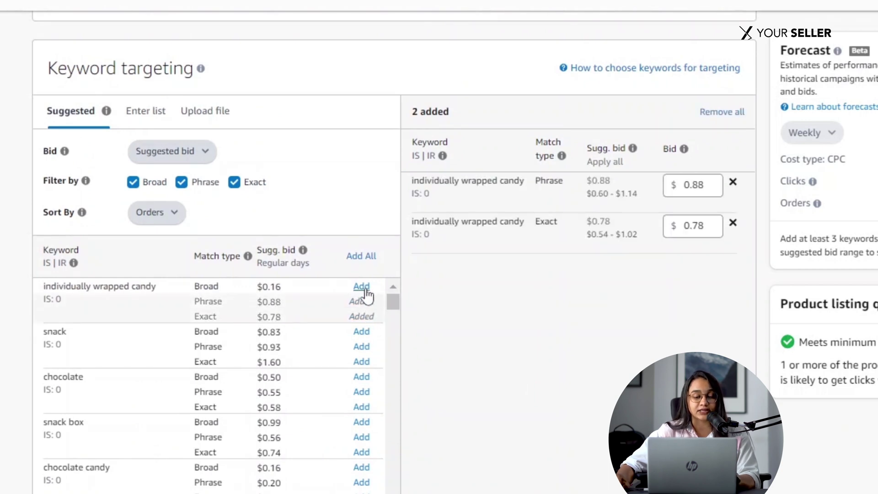
{"action": "left_click", "coordinate": [361, 286]}
{"action": "left_click", "coordinate": [361, 346]}
{"action": "left_click", "coordinate": [361, 331]}
{"action": "left_click", "coordinate": [361, 363]}
Step: Add "chocolate" in all three match types and "snack box" in broad match, and clear the whole list of added keywords
{"action": "left_click", "coordinate": [361, 391]}
{"action": "left_click", "coordinate": [361, 378]}
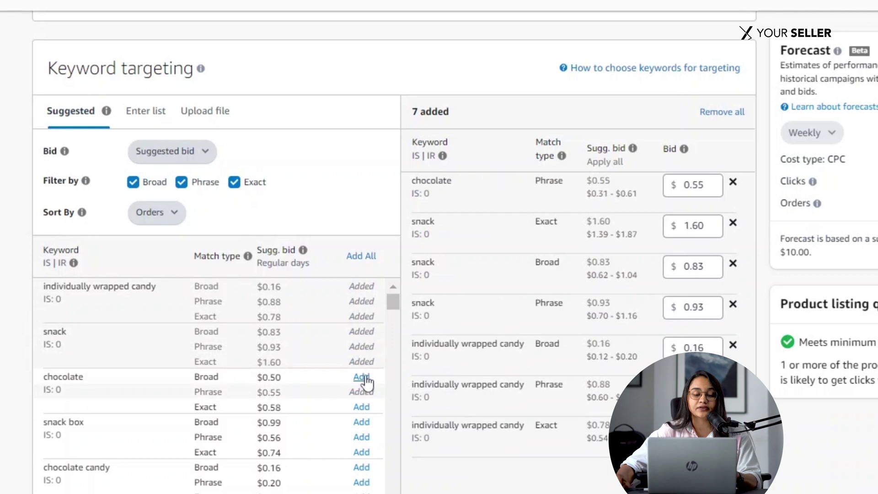
{"action": "left_click", "coordinate": [362, 406]}
{"action": "left_click", "coordinate": [361, 421]}
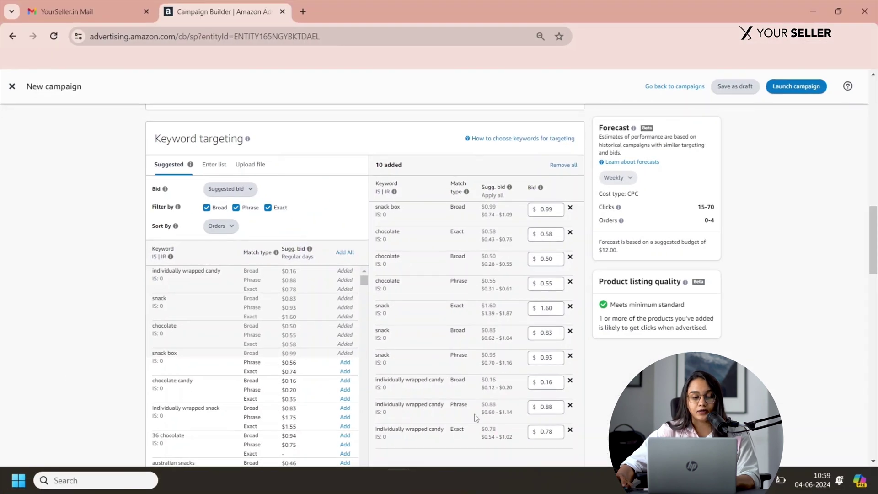
{"action": "left_click", "coordinate": [559, 165]}
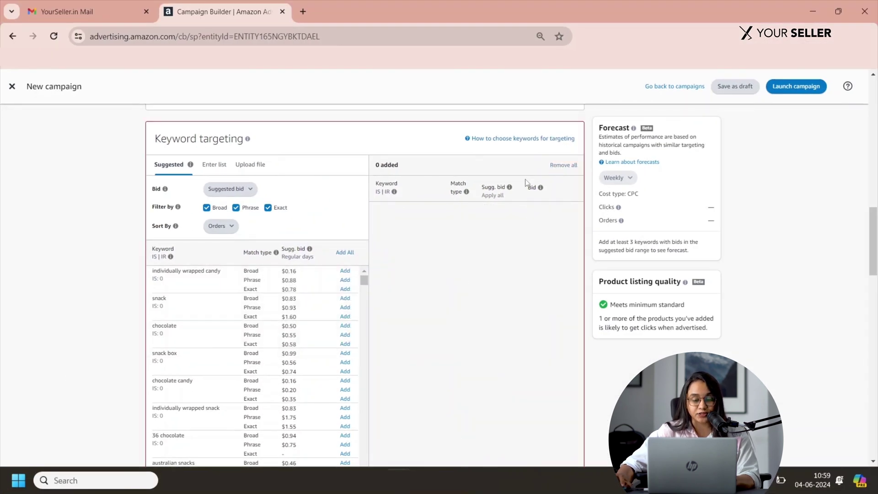
Step: Add "individually wrapped candy" and "snack" as exact-match keywords, with the suggestions filtered to exact match only
{"action": "left_click", "coordinate": [346, 290]}
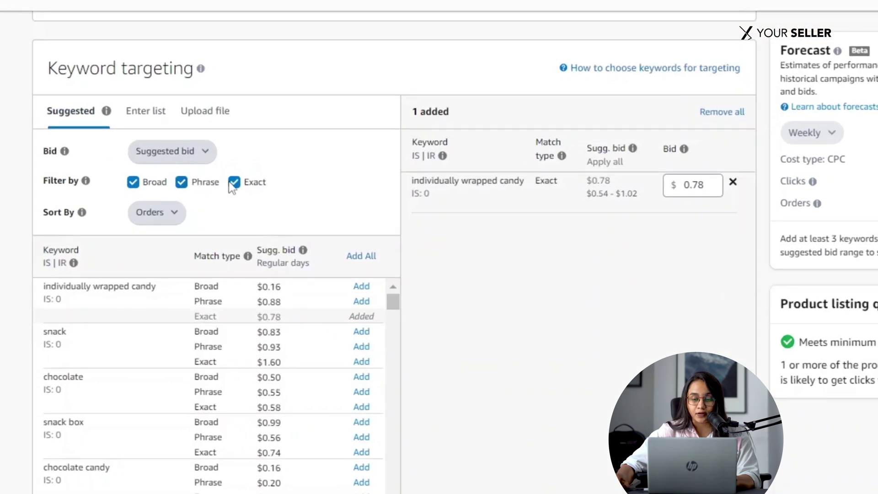
{"action": "left_click", "coordinate": [181, 184]}
{"action": "left_click", "coordinate": [134, 184]}
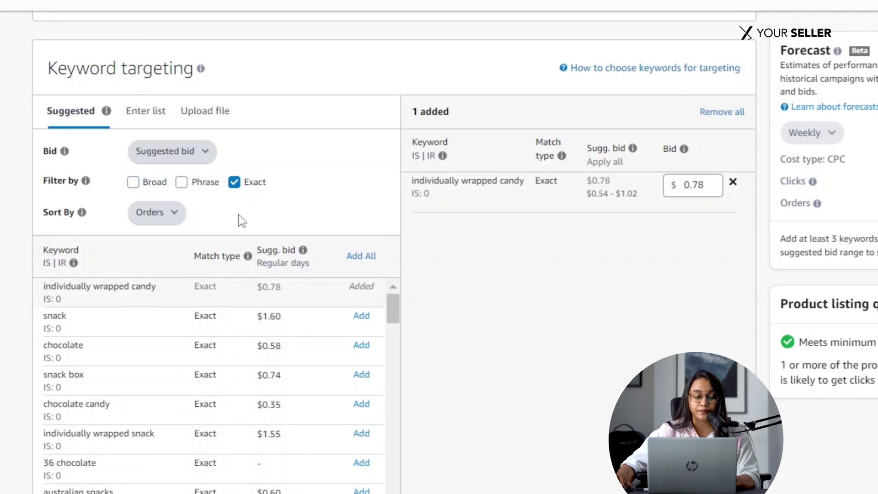
{"action": "left_click", "coordinate": [361, 315]}
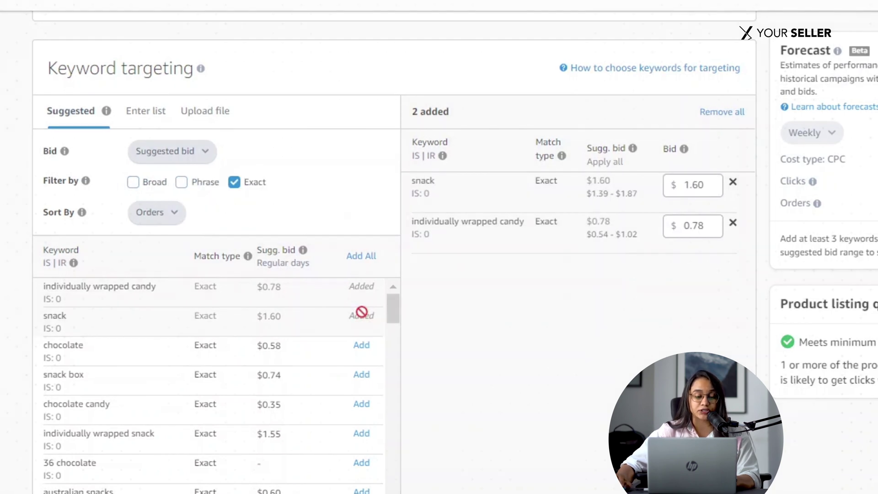